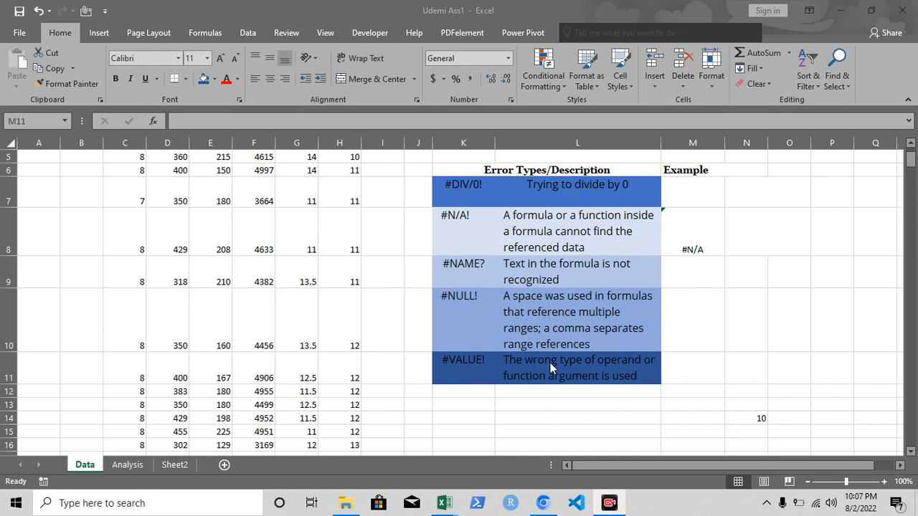
Enter the formula =D6/0 in cell M7 as the example for the #DIV/0! error.
{"action": "left_click", "coordinate": [693, 192]}
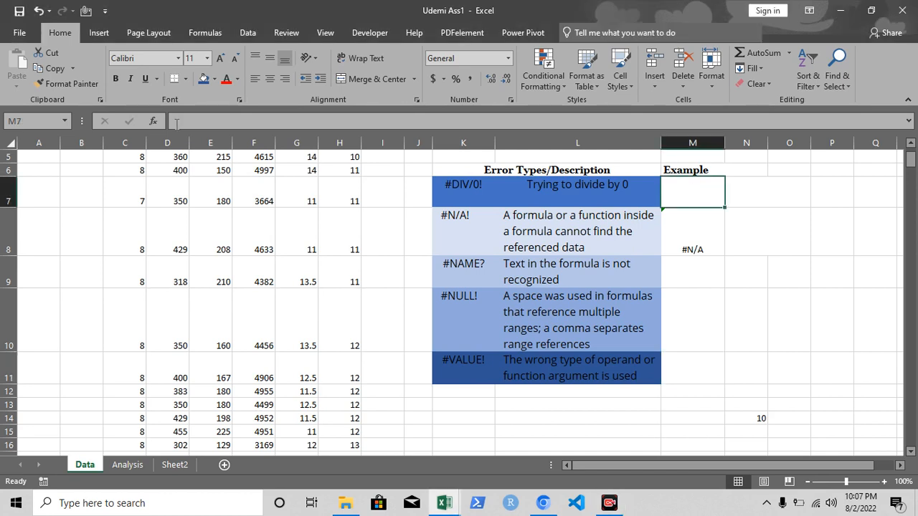
{"action": "type", "text": "="}
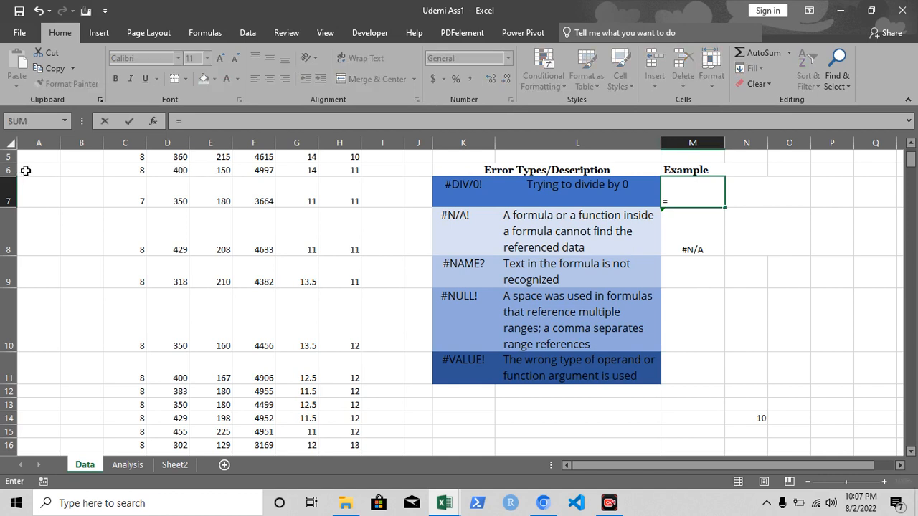
{"action": "left_click", "coordinate": [185, 168]}
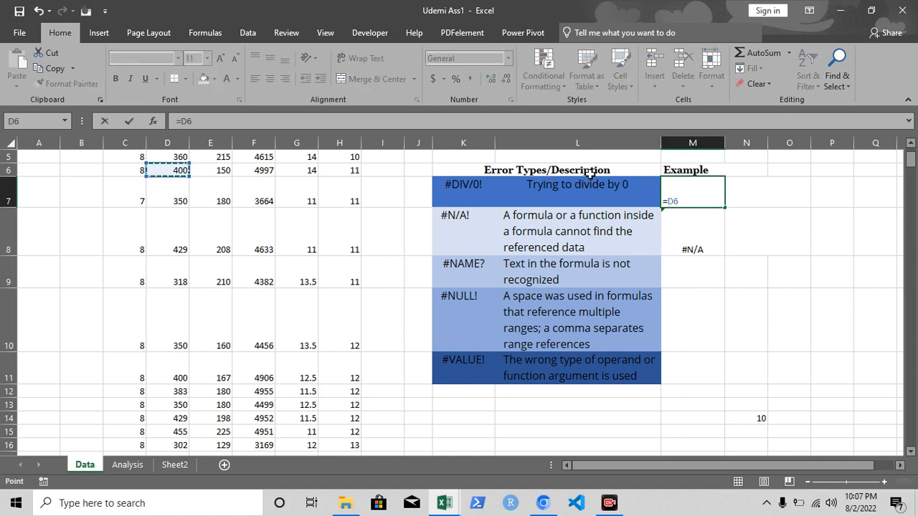
{"action": "type", "text": "/0"}
{"action": "key", "text": "Return"}
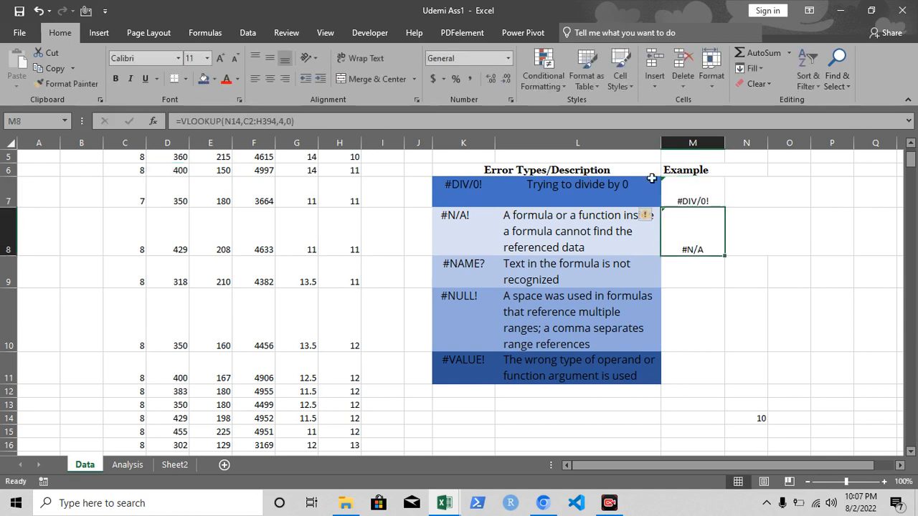
Delete the division formula from the #DIV/0! example cell M7.
{"action": "double_click", "coordinate": [706, 198]}
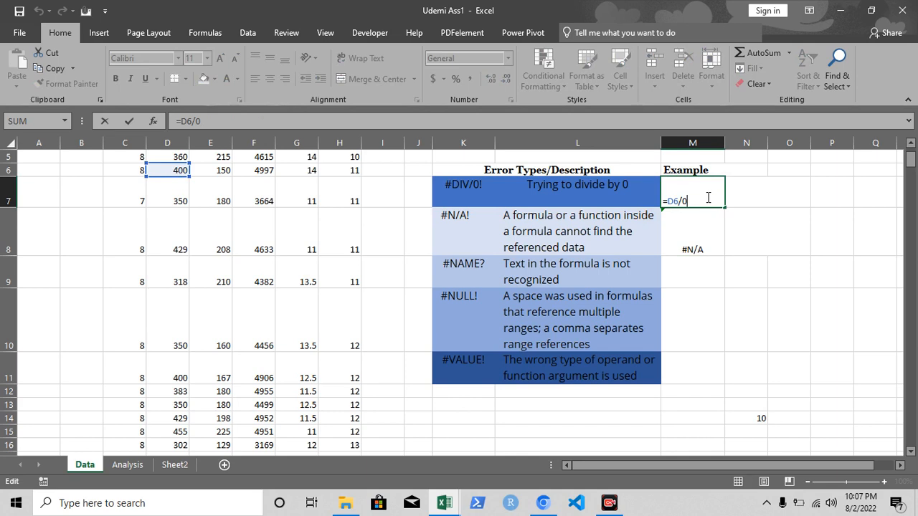
{"action": "key", "text": "BackSpace"}
{"action": "key", "text": "BackSpace"}
{"action": "key", "text": "BackSpace"}
{"action": "key", "text": "BackSpace"}
{"action": "key", "text": "BackSpace"}
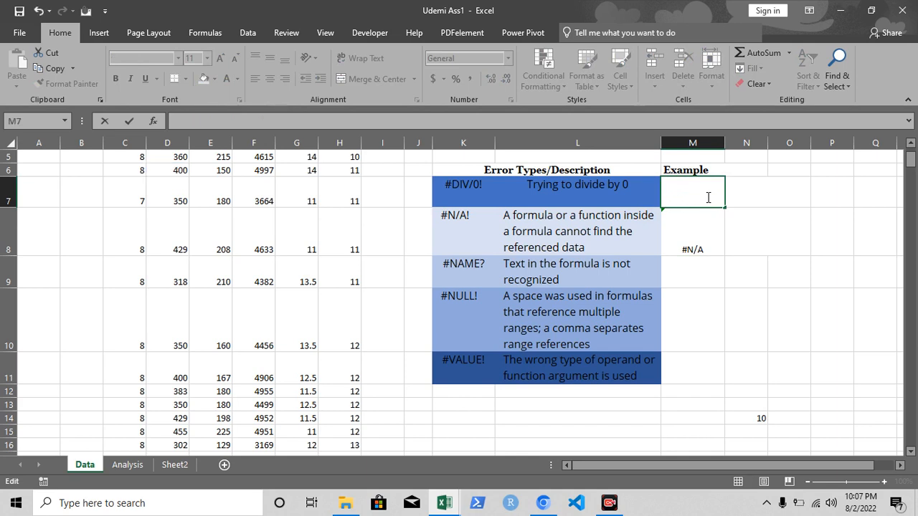
Examine the VLOOKUP formula in the #N/A example cell M8, its table range and its lookup value in N14.
{"action": "left_click", "coordinate": [706, 245]}
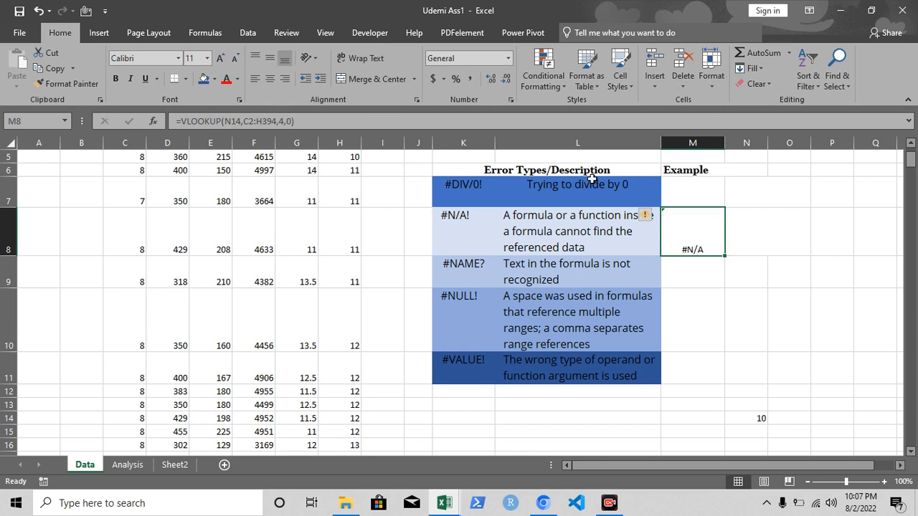
{"action": "double_click", "coordinate": [710, 240]}
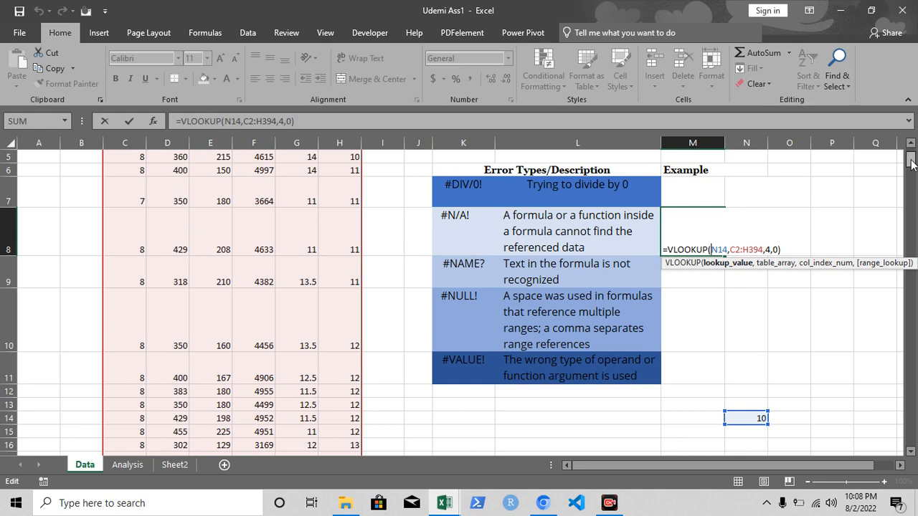
{"action": "left_click_drag", "start_coordinate": [912, 164], "coordinate": [912, 154]}
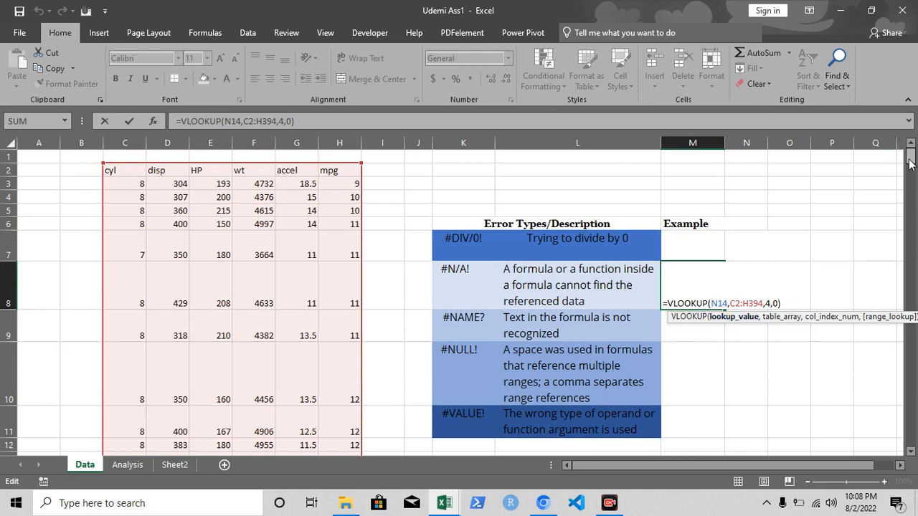
{"action": "scroll", "coordinate": [832, 205], "scroll_direction": "down", "scroll_amount": 1}
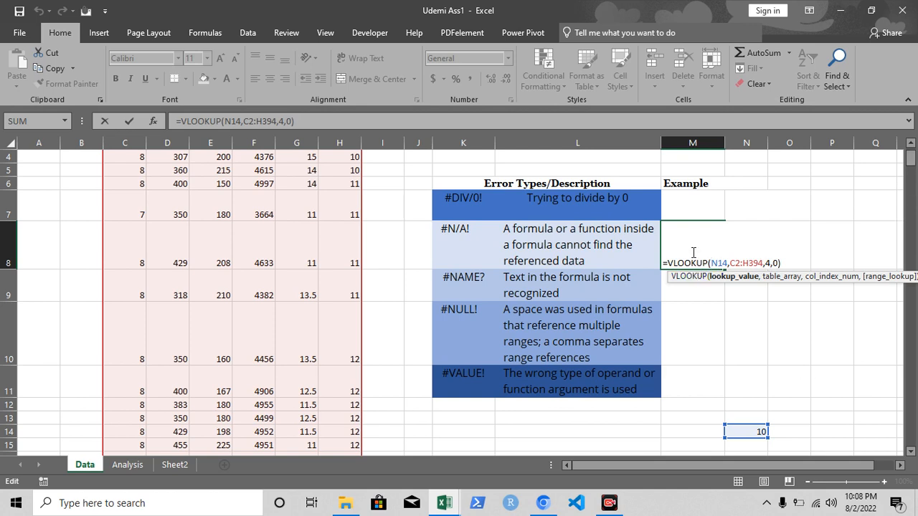
{"action": "key", "text": "Return"}
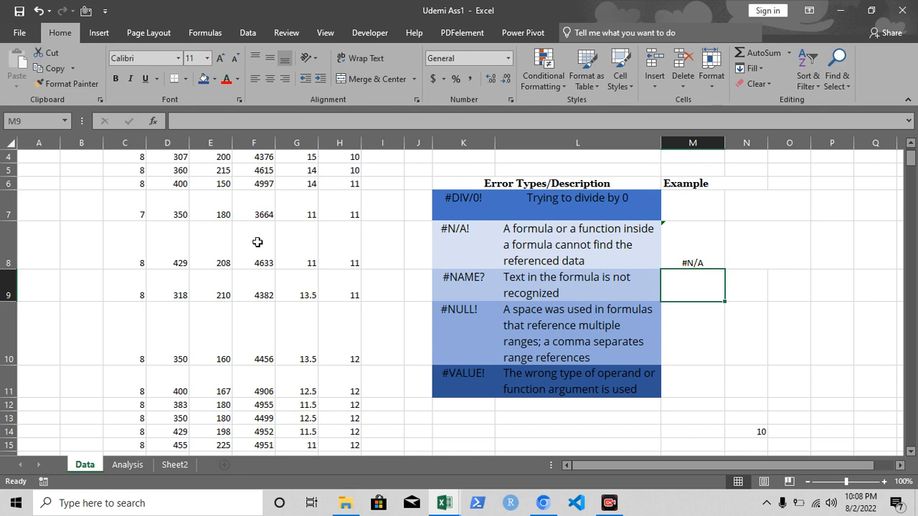
{"action": "left_click", "coordinate": [699, 256]}
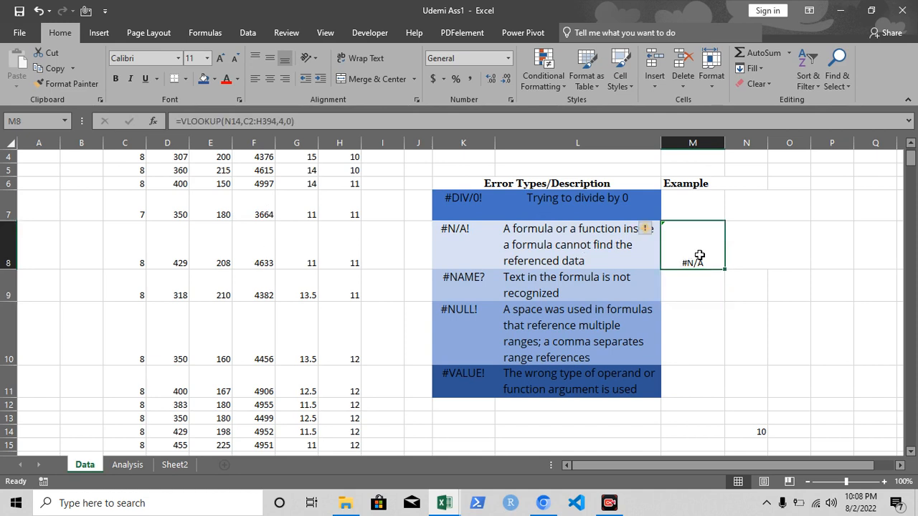
{"action": "double_click", "coordinate": [699, 256]}
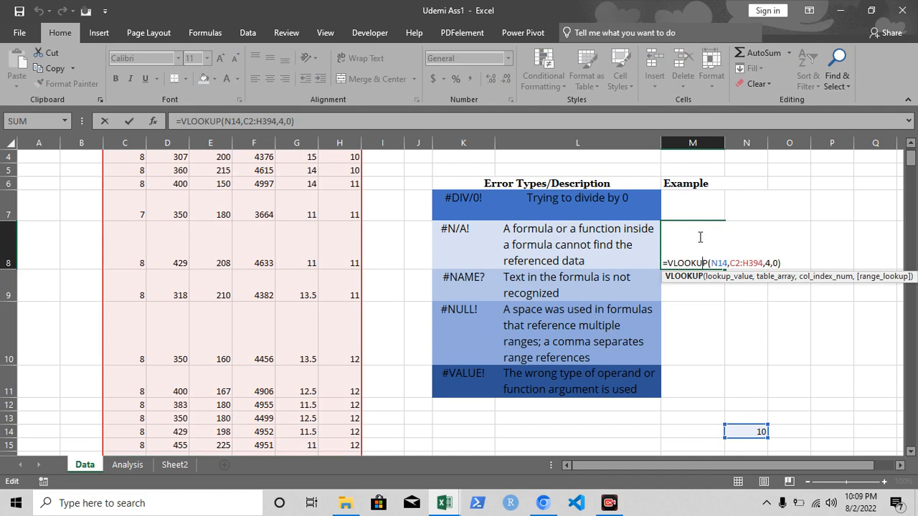
{"action": "key", "text": "Return"}
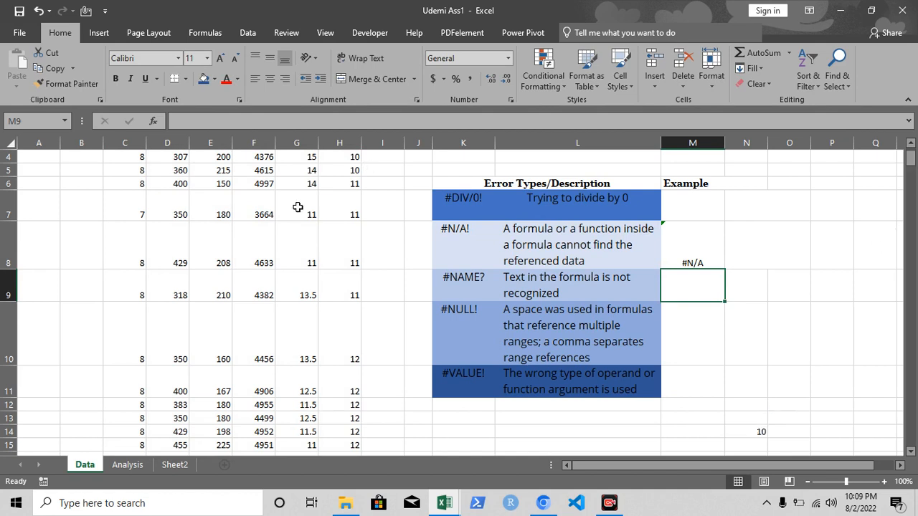
{"action": "left_click", "coordinate": [756, 430]}
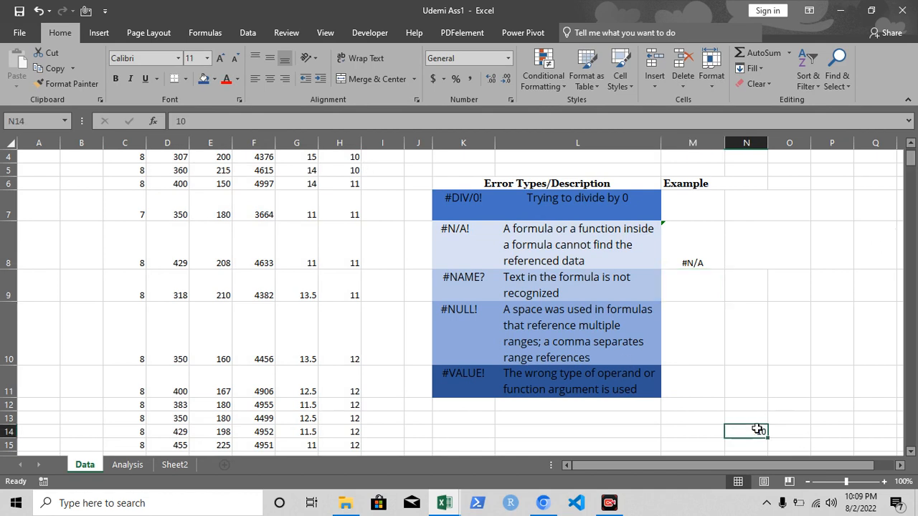
Enter the misspelled function =vloookup() in M9 as the #NAME? example and review its spelling.
{"action": "left_click", "coordinate": [684, 287]}
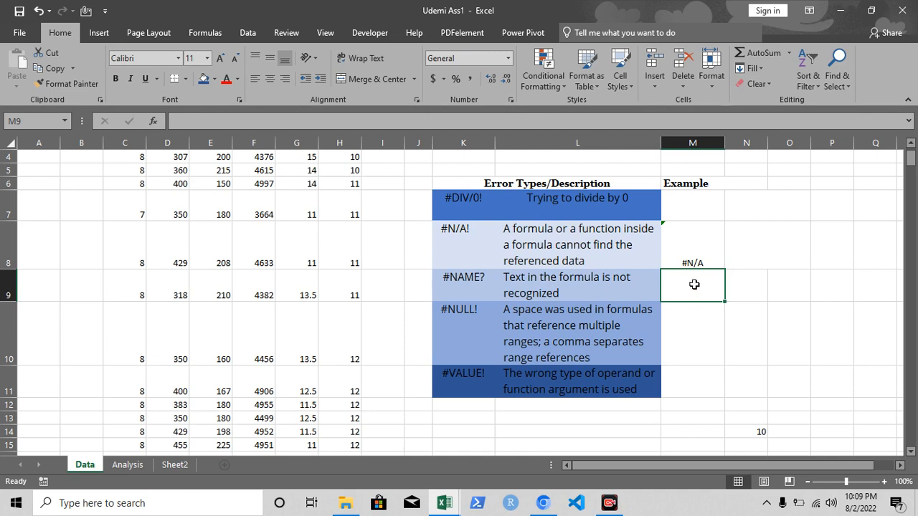
{"action": "type", "text": "="}
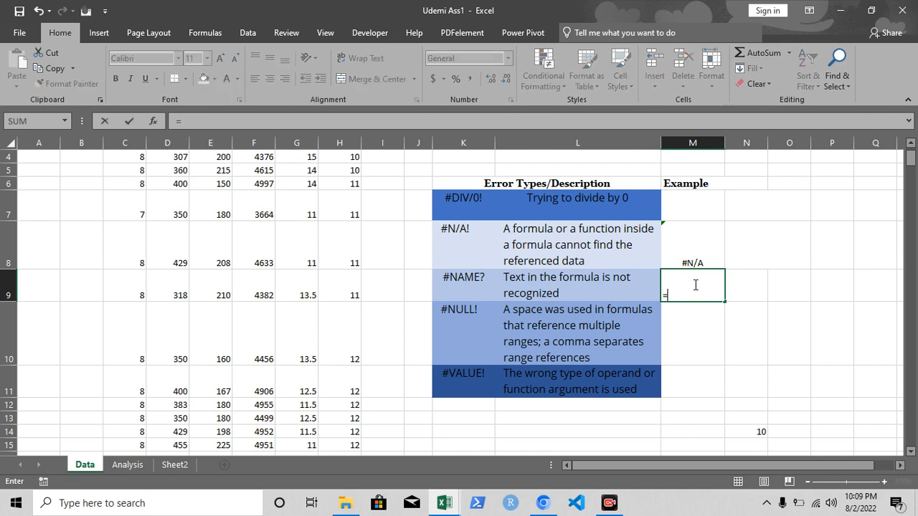
{"action": "type", "text": "v"}
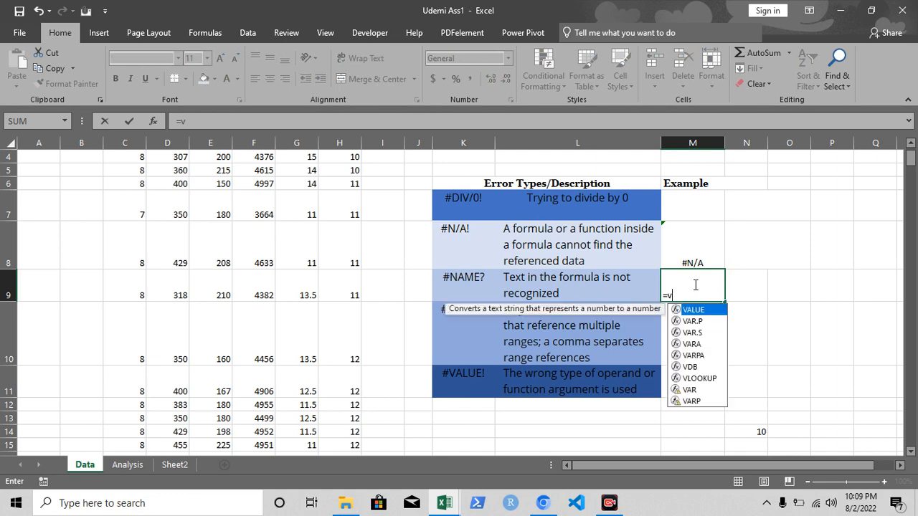
{"action": "type", "text": "l"}
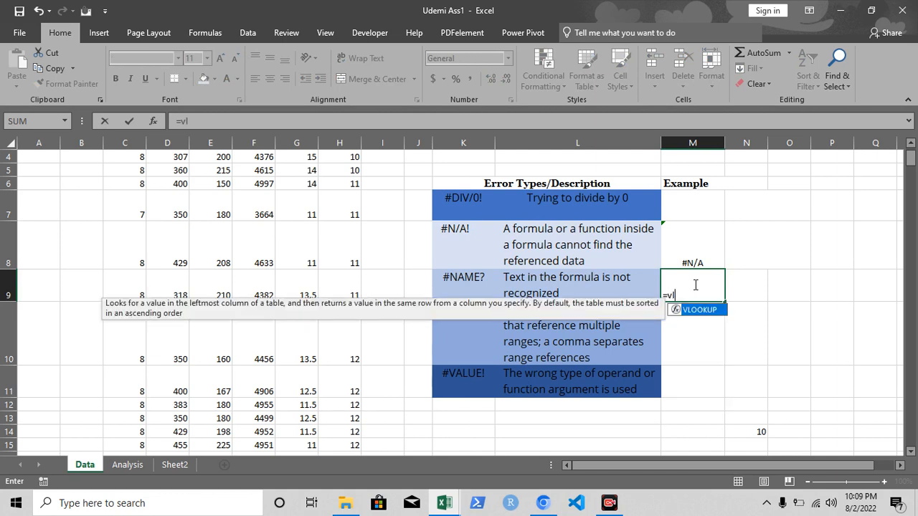
{"action": "type", "text": "ooo"}
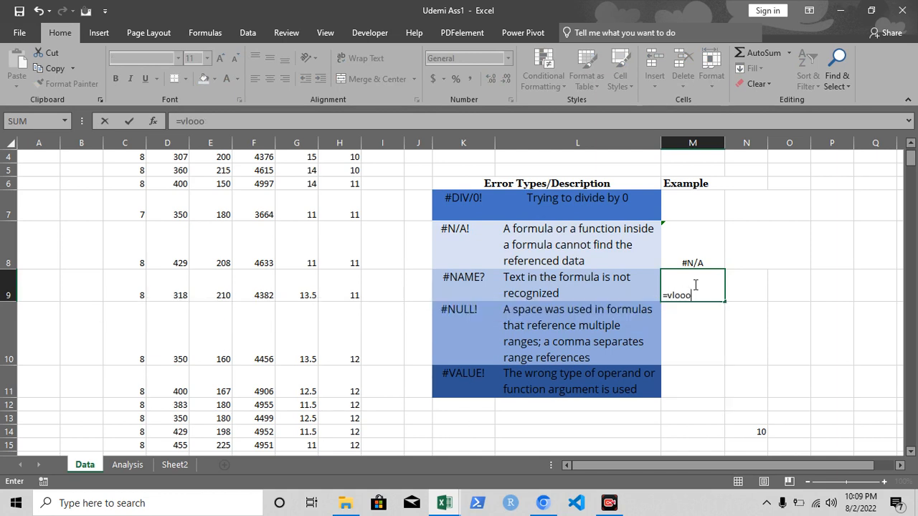
{"action": "type", "text": "j"}
{"action": "key", "text": "BackSpace"}
{"action": "type", "text": "k"}
{"action": "type", "text": "up()"}
{"action": "key", "text": "Return"}
{"action": "double_click", "coordinate": [715, 295]}
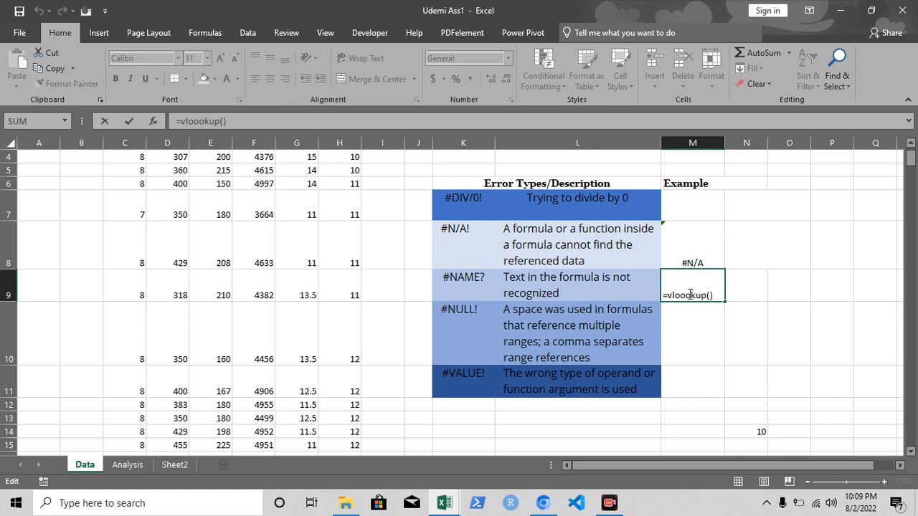
{"action": "key", "text": "Return"}
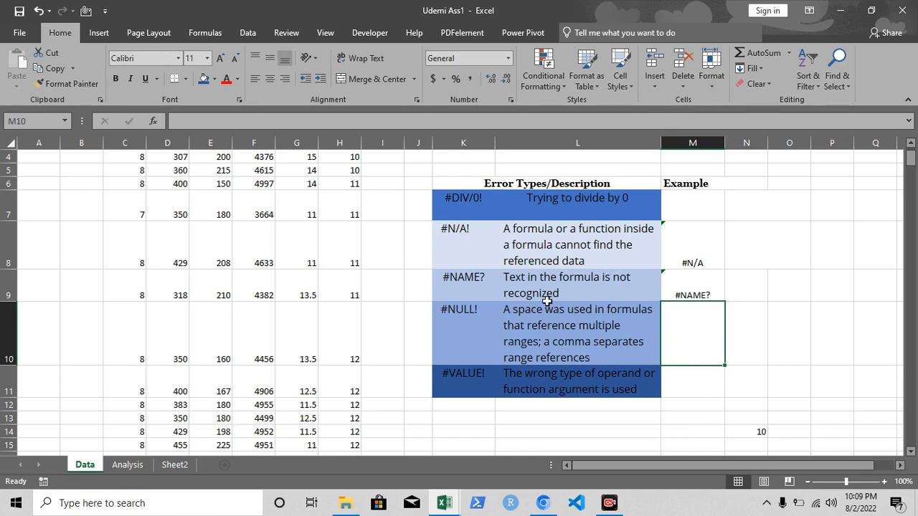
{"action": "left_click", "coordinate": [686, 245]}
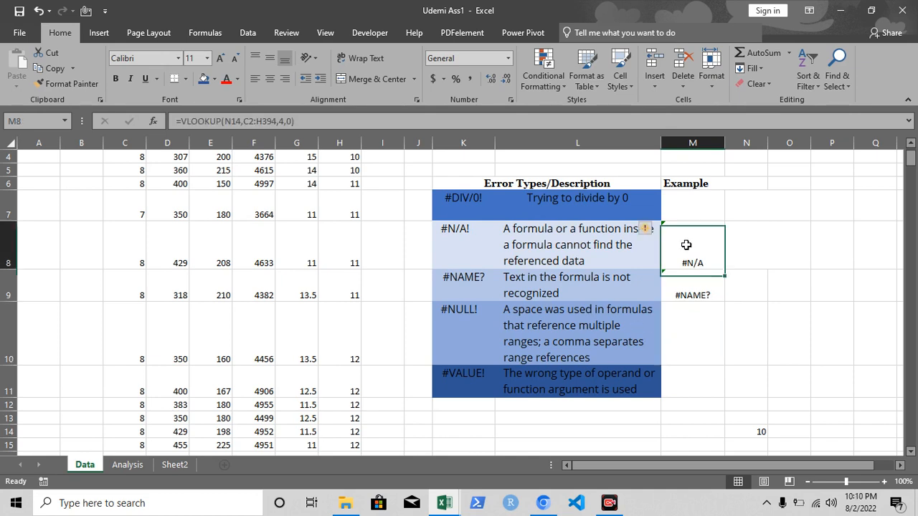
{"action": "key", "text": "ctrl+c"}
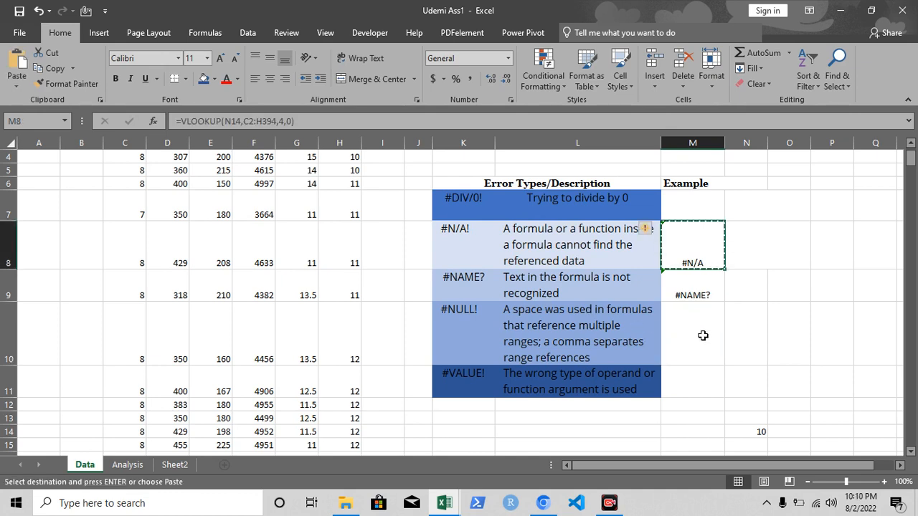
{"action": "double_click", "coordinate": [704, 335]}
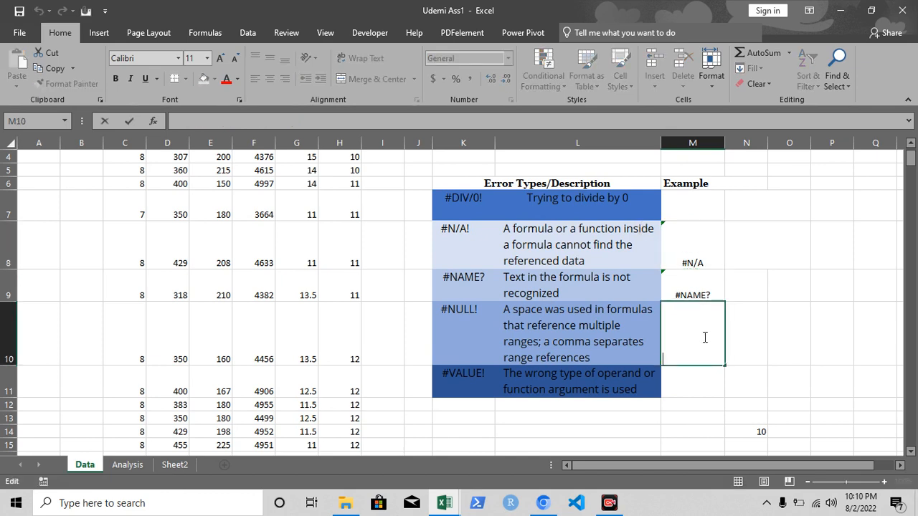
Copy the VLOOKUP formula from M8 into the #NULL! example cell M10.
{"action": "left_click", "coordinate": [679, 249]}
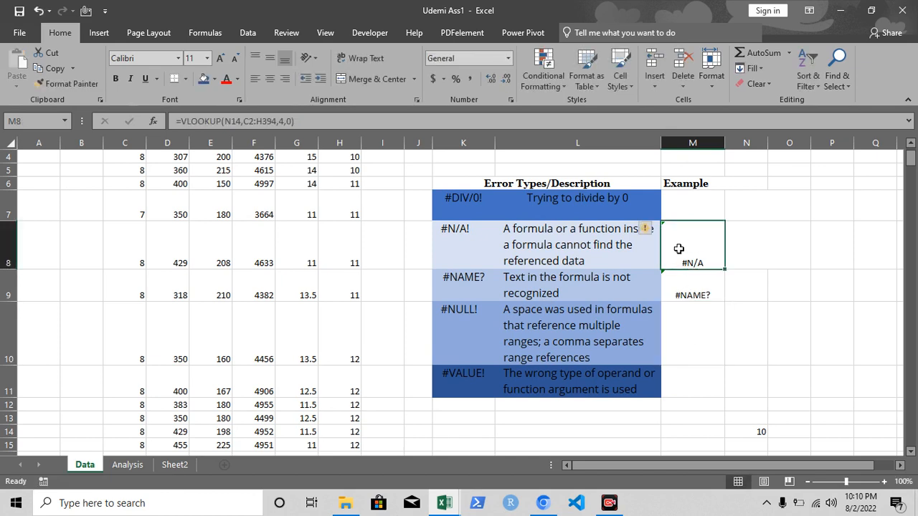
{"action": "key", "text": "ctrl+c"}
{"action": "left_click", "coordinate": [694, 335]}
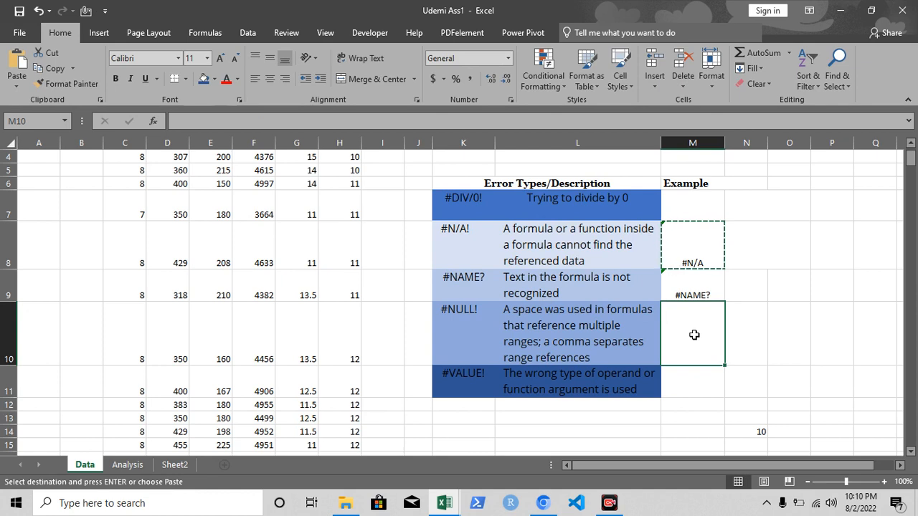
{"action": "key", "text": "ctrl+v"}
Replace the comma between N16 and C4:H396 in M10's VLOOKUP formula with a space.
{"action": "double_click", "coordinate": [698, 345]}
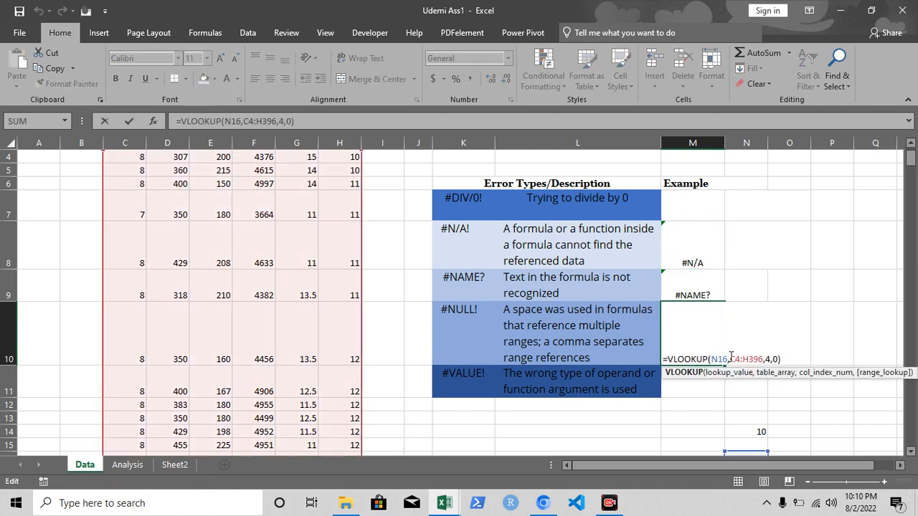
{"action": "left_click", "coordinate": [729, 359]}
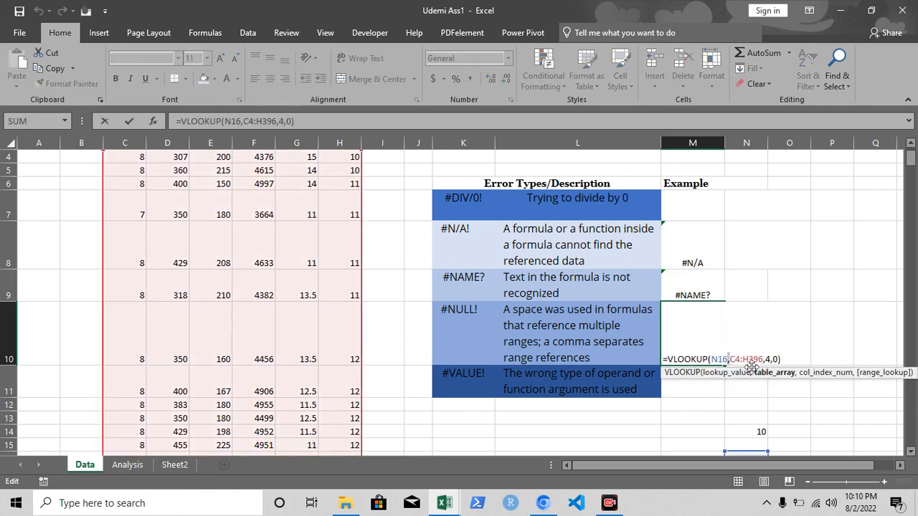
{"action": "key", "text": "BackSpace"}
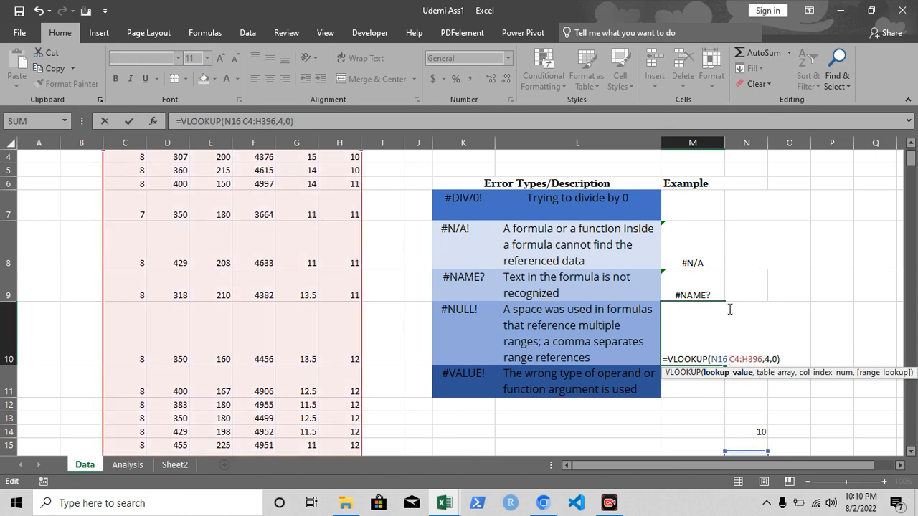
{"action": "key", "text": "Return"}
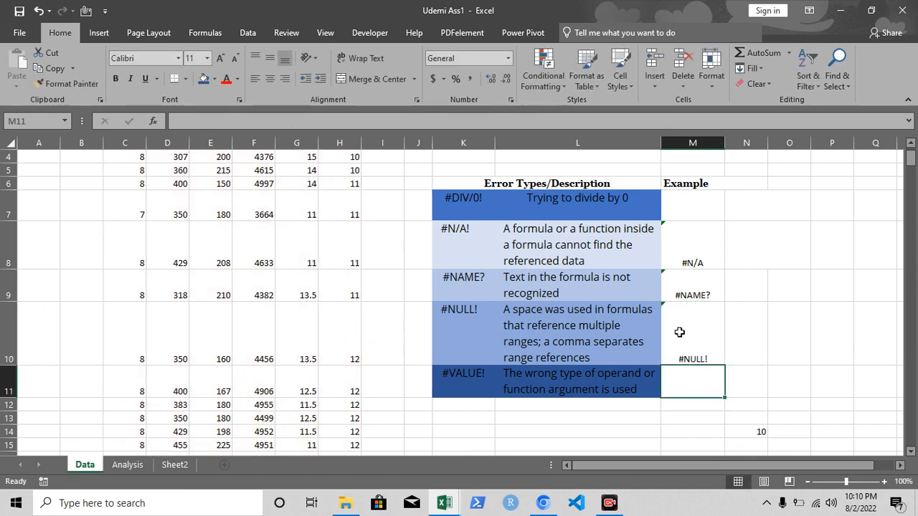
Review the space-separated references in the #NULL! example formula in M10.
{"action": "left_click", "coordinate": [680, 332]}
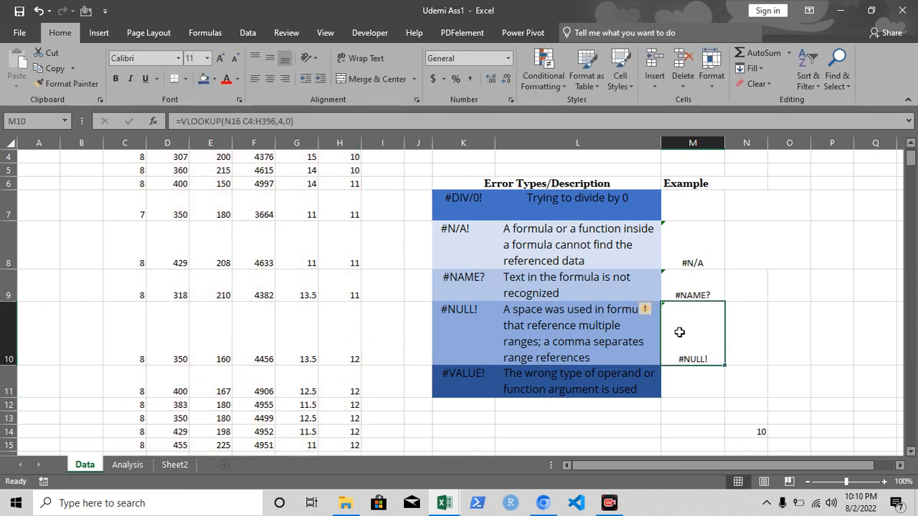
{"action": "double_click", "coordinate": [713, 359]}
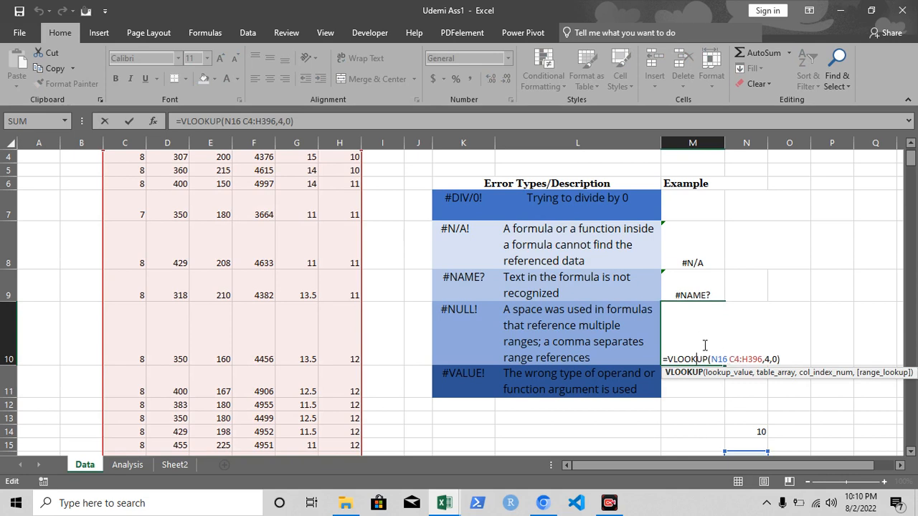
{"action": "key", "text": "Return"}
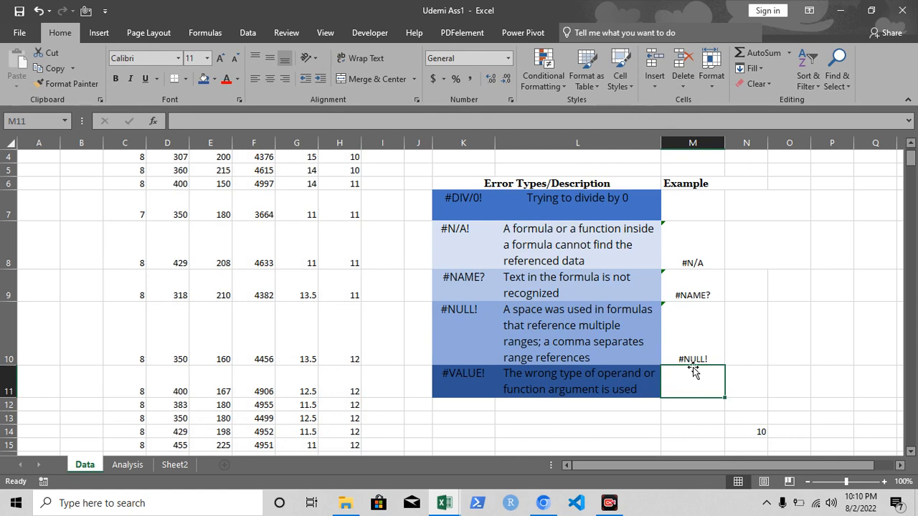
{"action": "left_click", "coordinate": [688, 333]}
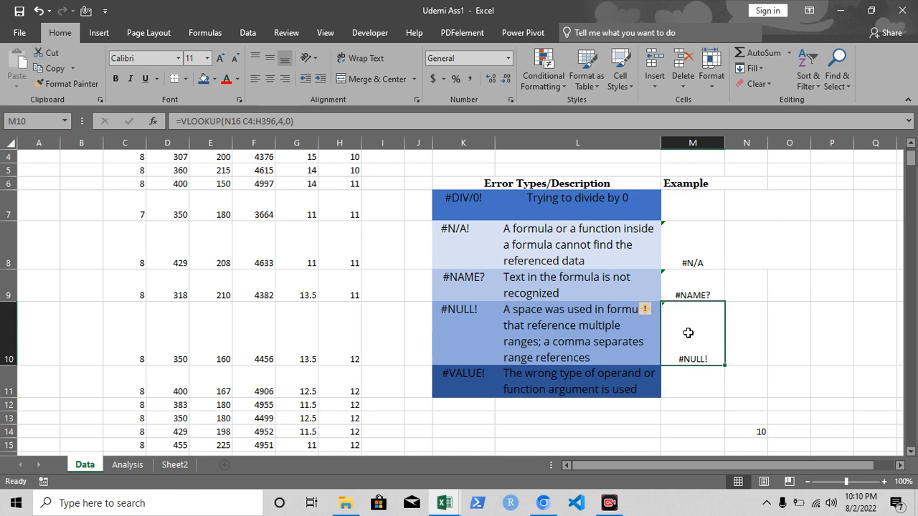
Copy the space-separated VLOOKUP formula from M10 into the #VALUE! example cell M11.
{"action": "key", "text": "ctrl+c"}
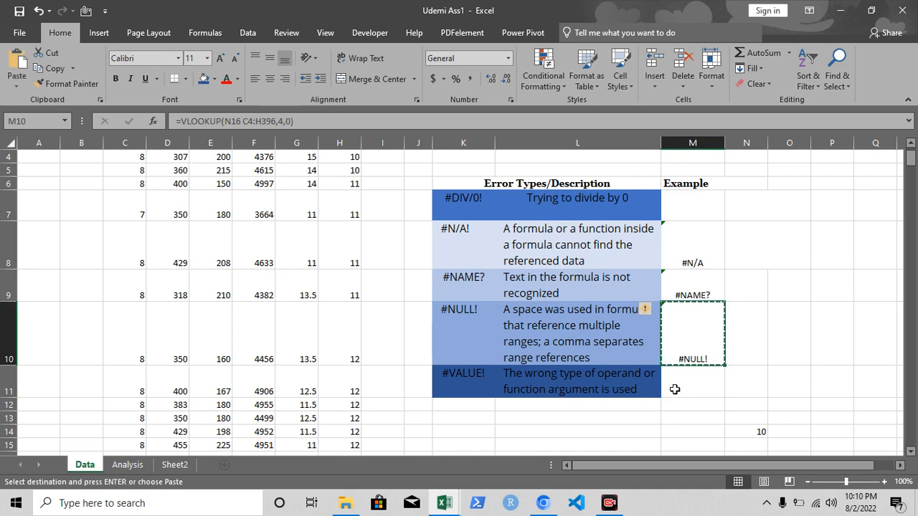
{"action": "left_click", "coordinate": [675, 390]}
{"action": "key", "text": "ctrl+v"}
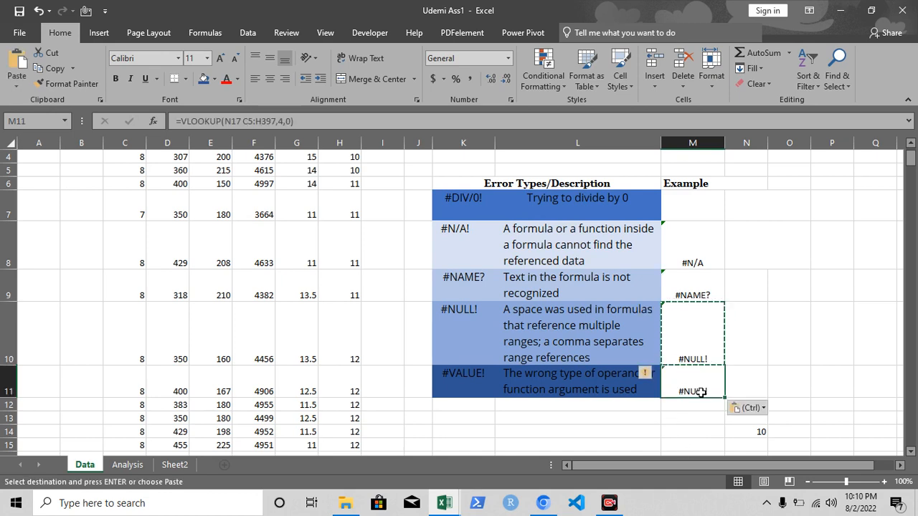
Replace the space between N17 and C5:H397 in M11's VLOOKUP formula with a comma.
{"action": "double_click", "coordinate": [717, 391]}
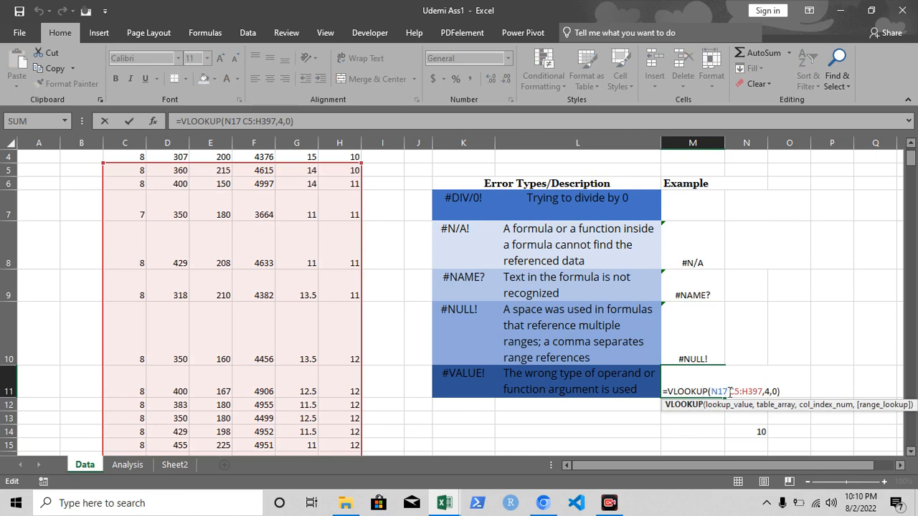
{"action": "left_click_drag", "start_coordinate": [730, 392], "coordinate": [773, 397]}
{"action": "left_click", "coordinate": [728, 393]}
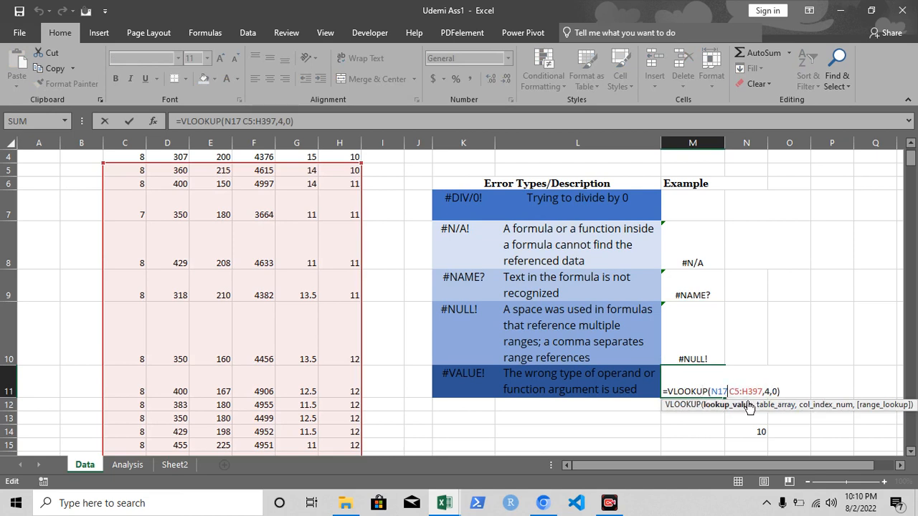
{"action": "type", "text": ","}
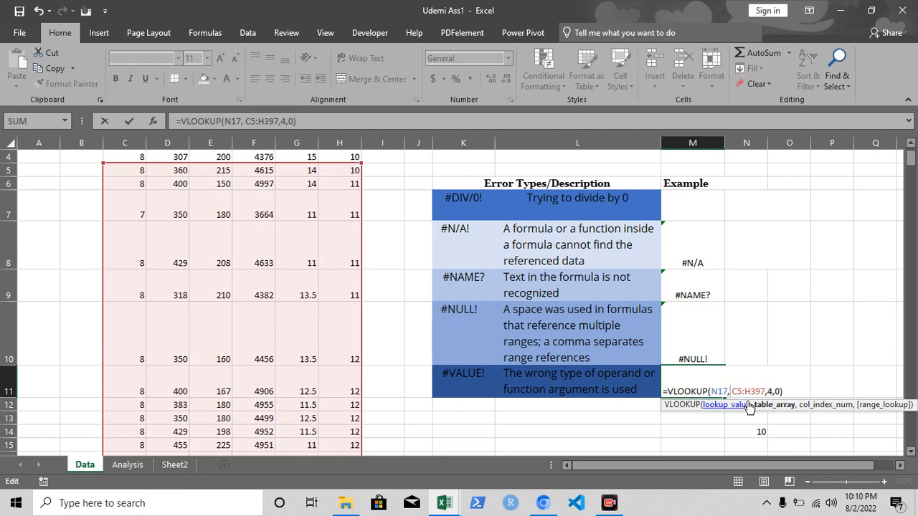
{"action": "key", "text": "Delete"}
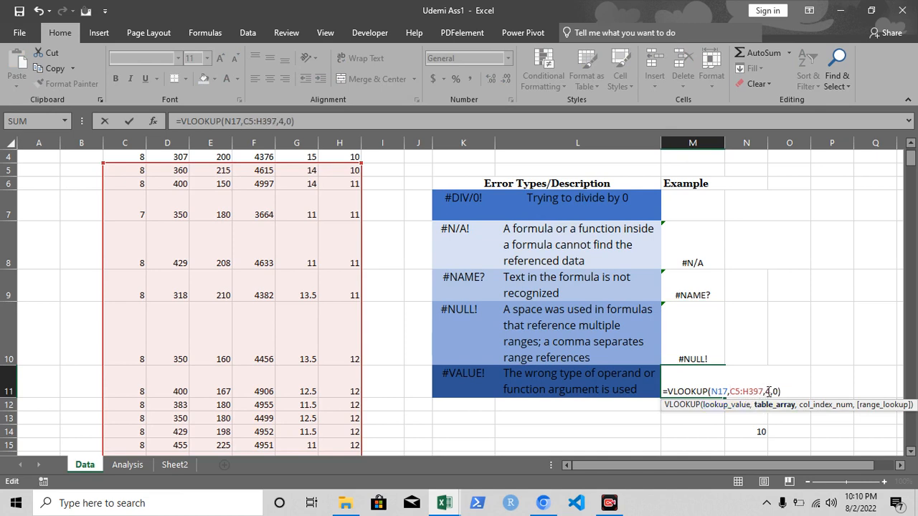
Empty the column index argument in M11's formula, entering =VLOOKUP(N17,C5:H397,,0).
{"action": "left_click", "coordinate": [770, 392]}
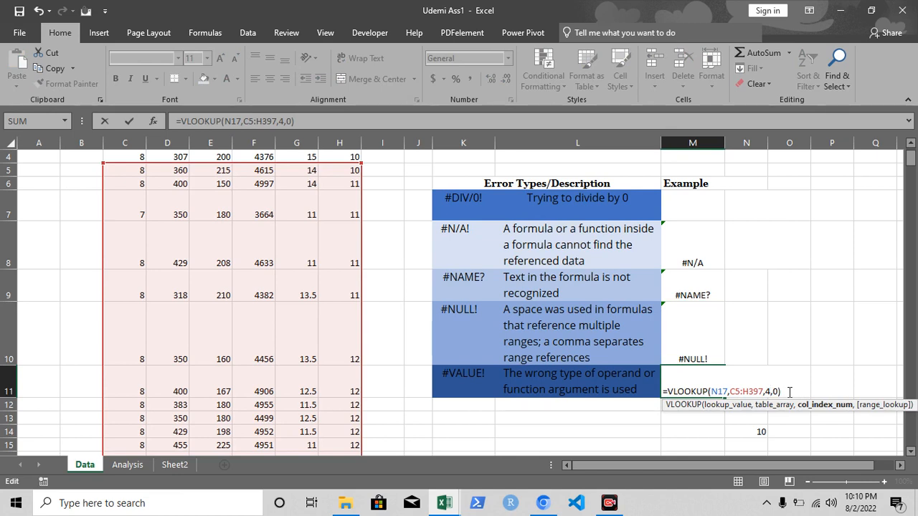
{"action": "key", "text": "BackSpace"}
{"action": "type", "text": ","}
{"action": "key", "text": "Return"}
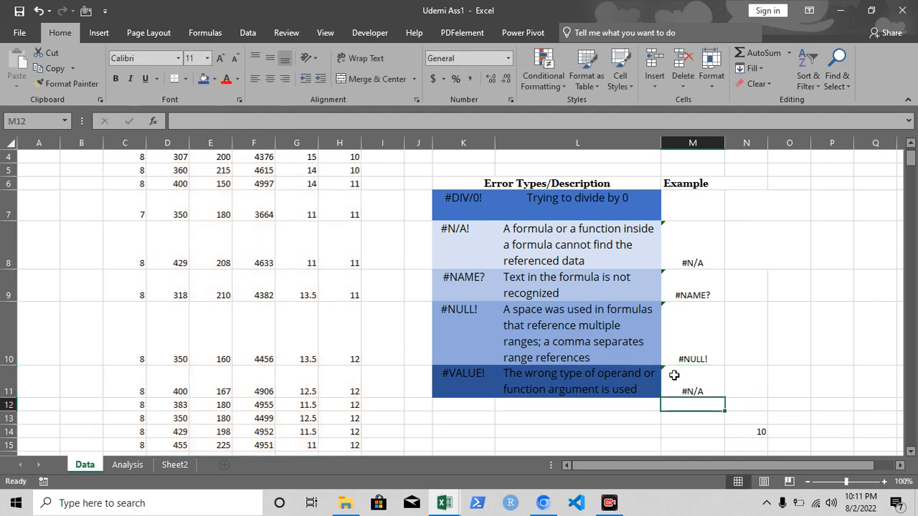
Set the range lookup argument of M11's VLOOKUP formula to 1.
{"action": "double_click", "coordinate": [696, 388]}
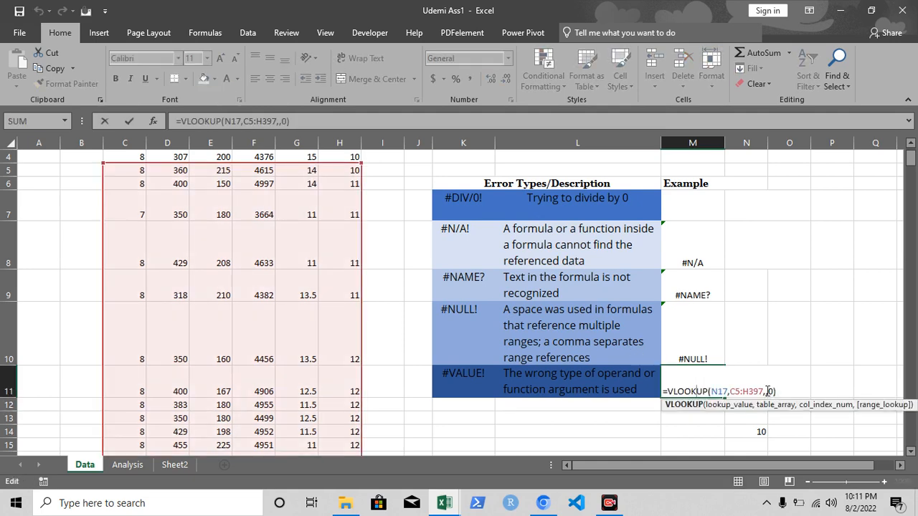
{"action": "left_click", "coordinate": [749, 442]}
{"action": "double_click", "coordinate": [705, 391]}
{"action": "left_click", "coordinate": [767, 391]}
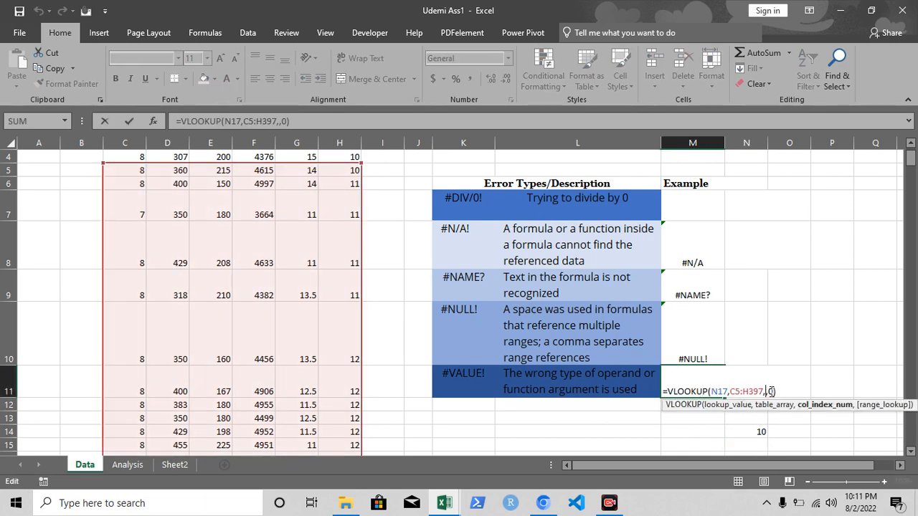
{"action": "left_click", "coordinate": [773, 392]}
{"action": "key", "text": "BackSpace"}
{"action": "type", "text": "1"}
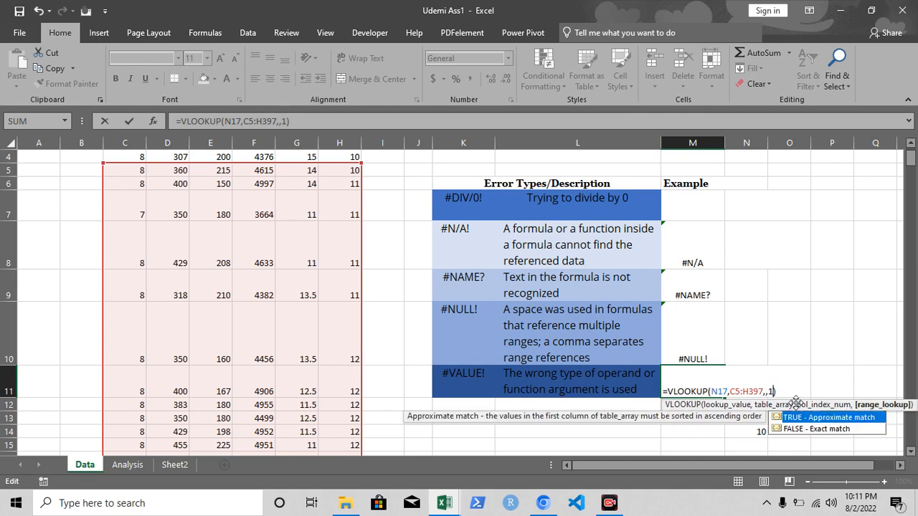
{"action": "key", "text": "Return"}
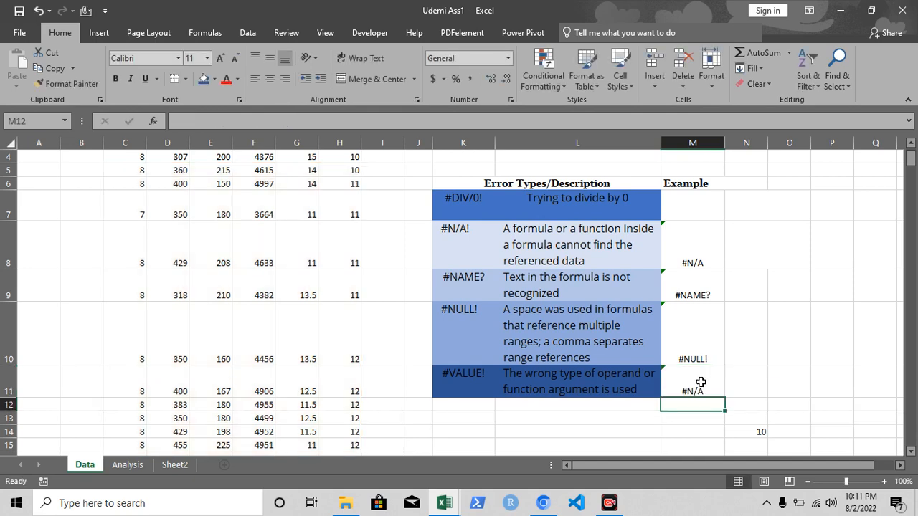
Change the lookup value reference in M11's VLOOKUP formula to N18 and check the edited formula.
{"action": "double_click", "coordinate": [704, 380]}
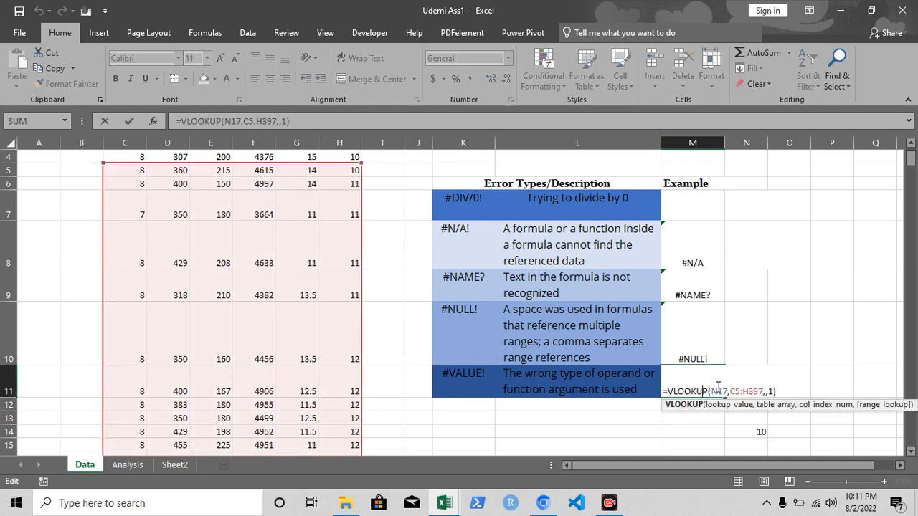
{"action": "left_click", "coordinate": [767, 392]}
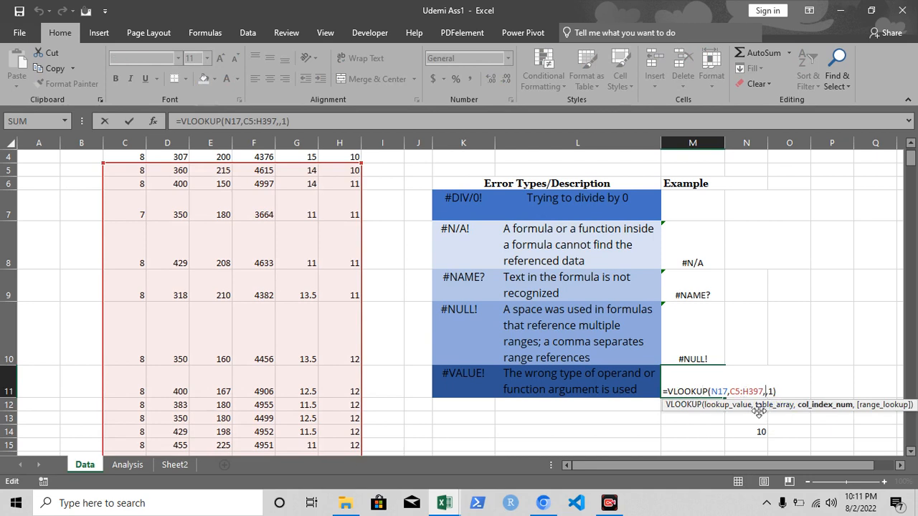
{"action": "left_click", "coordinate": [726, 392]}
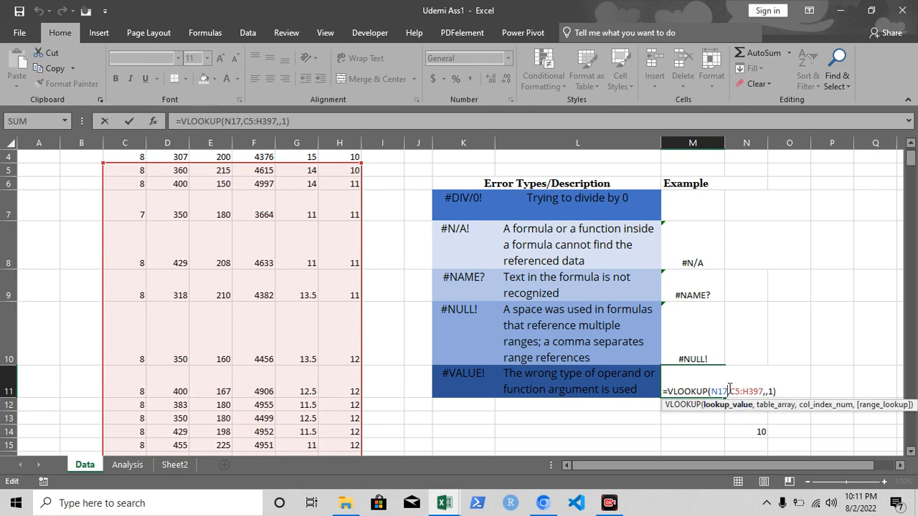
{"action": "key", "text": "BackSpace"}
{"action": "type", "text": "8"}
{"action": "key", "text": "Return"}
{"action": "double_click", "coordinate": [724, 391]}
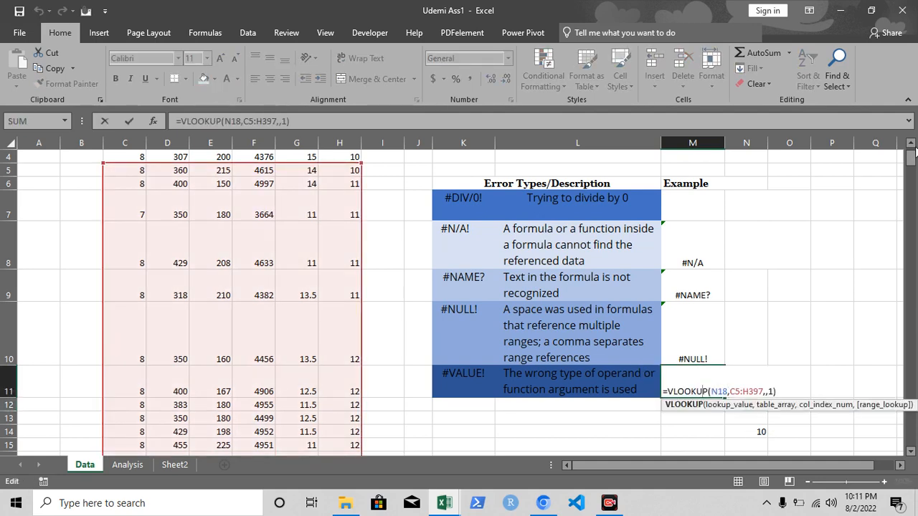
{"action": "left_click", "coordinate": [729, 429]}
Copy the VLOOKUP formula from the #N/A example cell M8 into the #VALUE! example cell M11.
{"action": "left_click", "coordinate": [686, 249]}
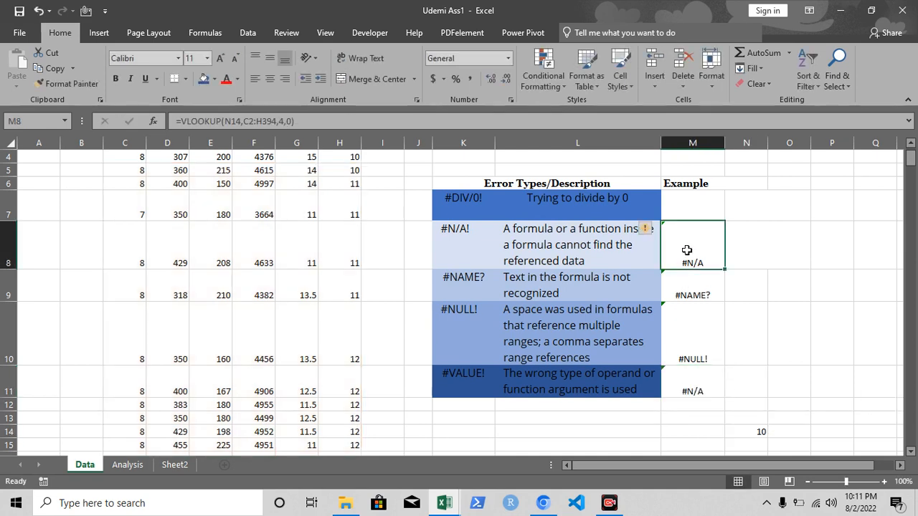
{"action": "key", "text": "ctrl+c"}
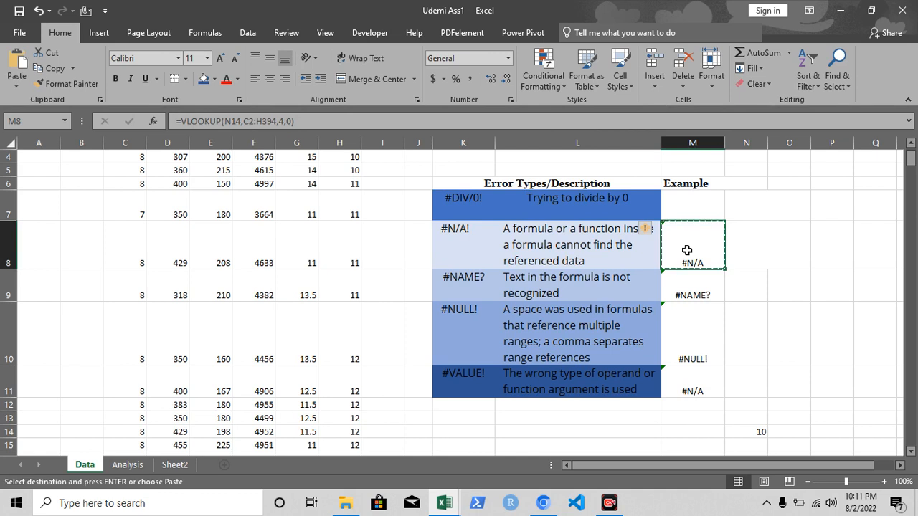
{"action": "left_click", "coordinate": [684, 387]}
{"action": "key", "text": "ctrl+v"}
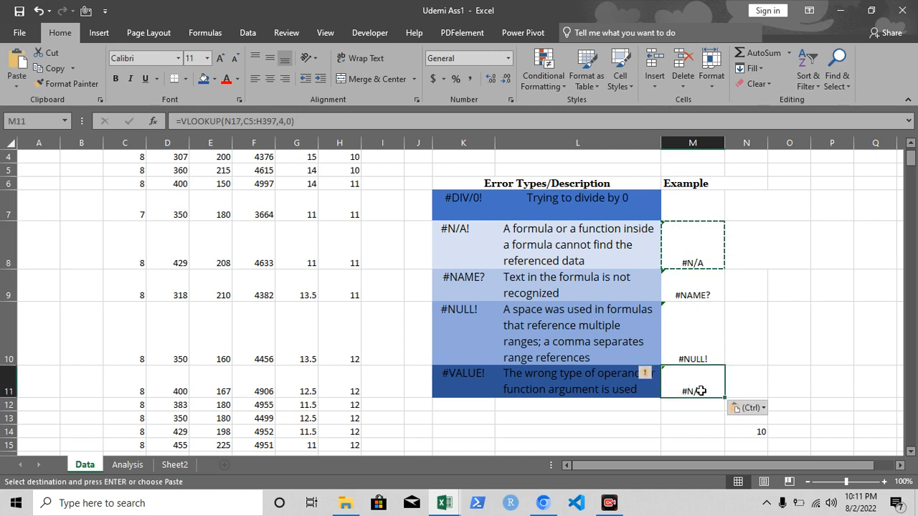
{"action": "key", "text": "F2"}
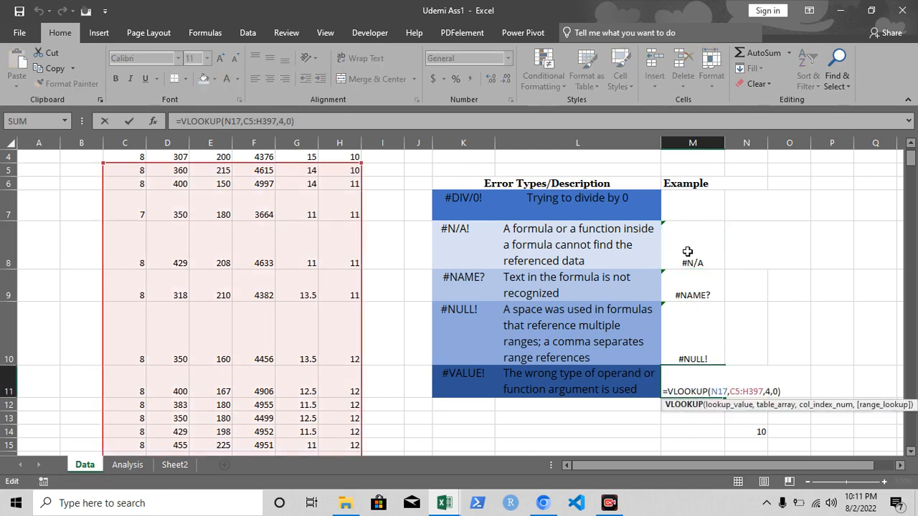
{"action": "left_click", "coordinate": [687, 251]}
{"action": "key", "text": "ctrl+c"}
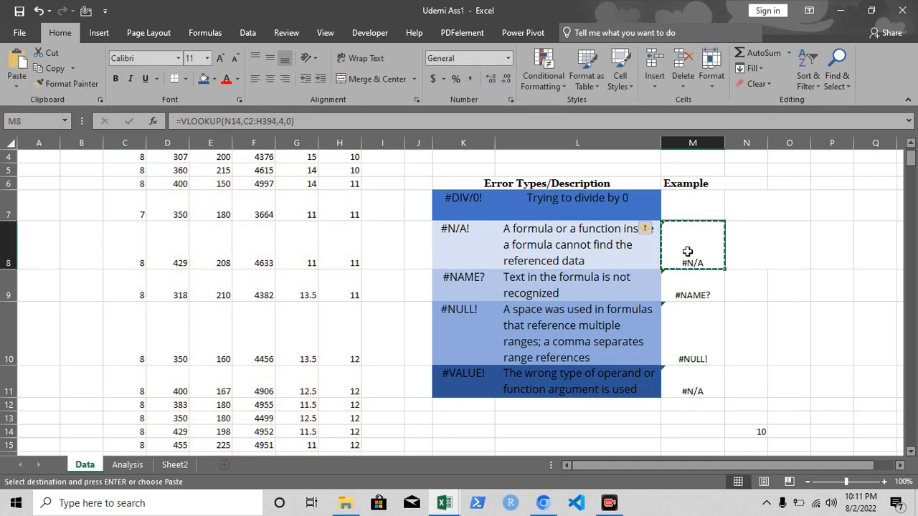
{"action": "left_click", "coordinate": [690, 376]}
{"action": "key", "text": "ctrl+v"}
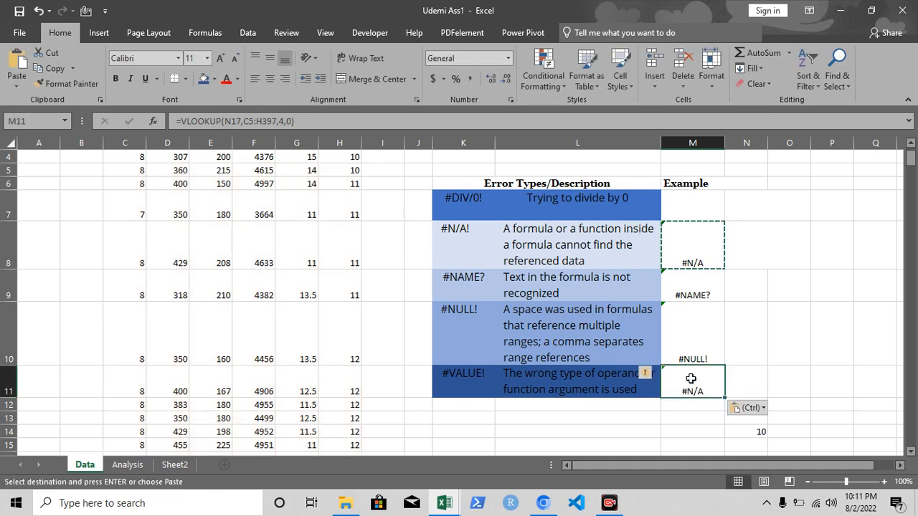
Delete the column index 4 from M11's VLOOKUP formula, leaving that argument empty.
{"action": "double_click", "coordinate": [704, 381]}
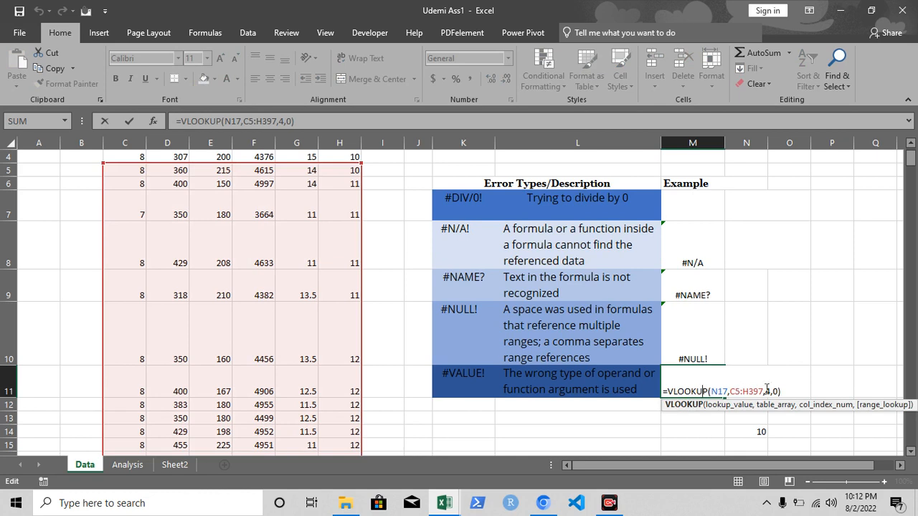
{"action": "left_click", "coordinate": [770, 391]}
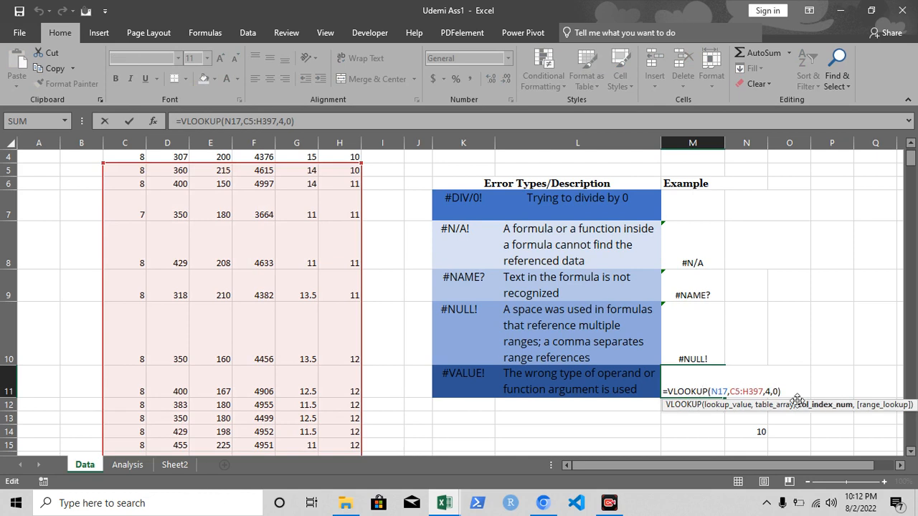
{"action": "key", "text": "BackSpace"}
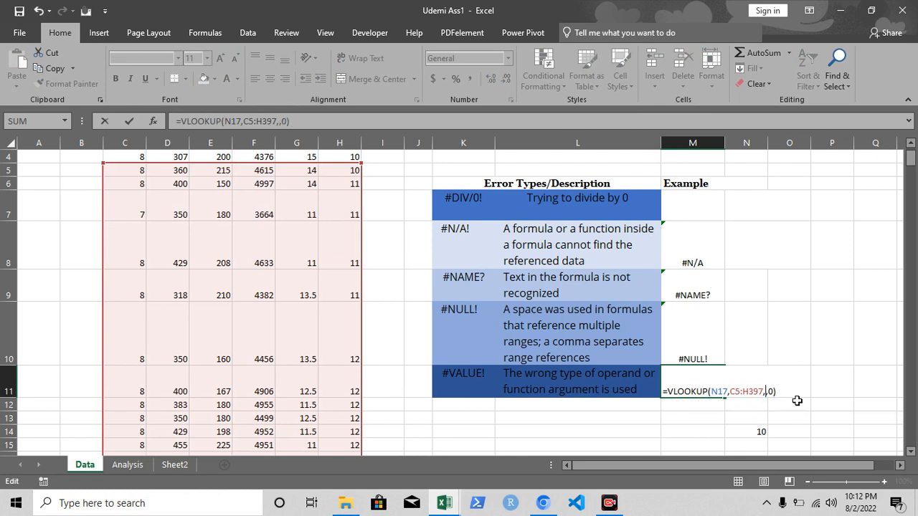
{"action": "key", "text": "Return"}
Rework the #VALUE! example formula in M11 to =VLOOKUP(N14,C5:H397,0).
{"action": "double_click", "coordinate": [690, 382]}
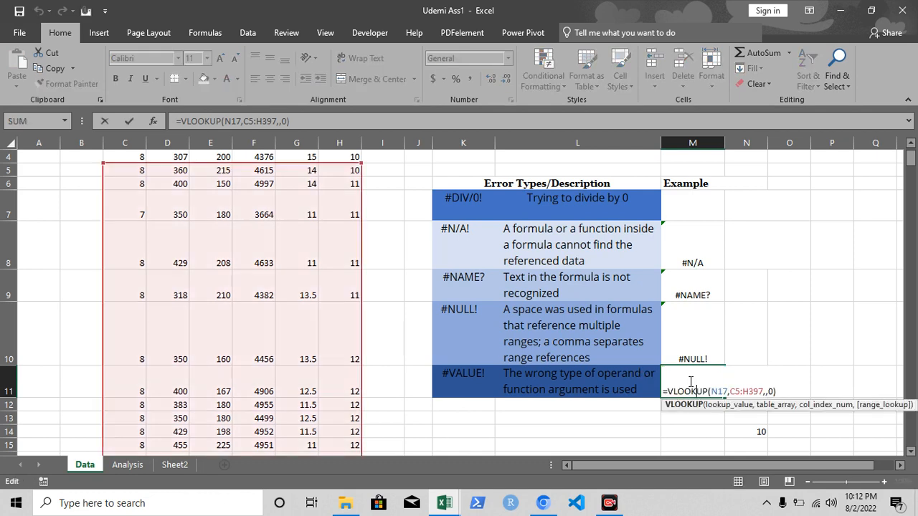
{"action": "left_click", "coordinate": [731, 392]}
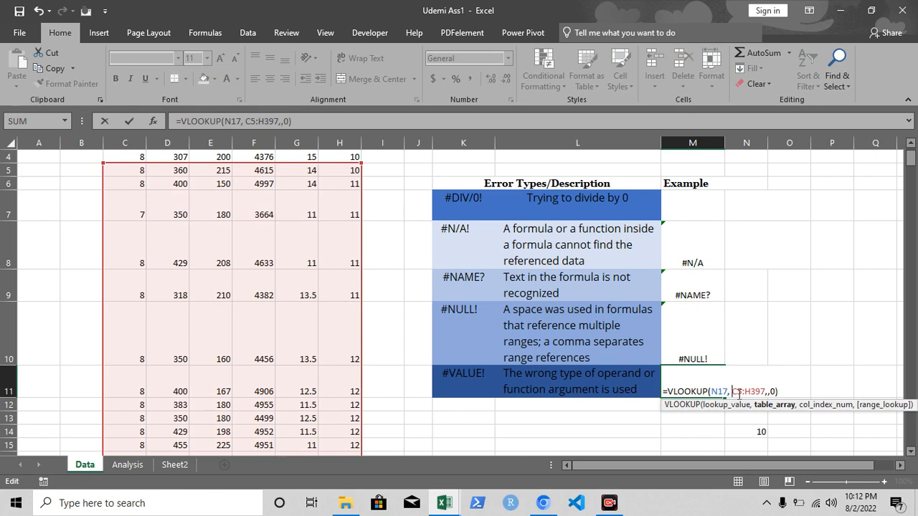
{"action": "key", "text": "Return"}
{"action": "double_click", "coordinate": [692, 387]}
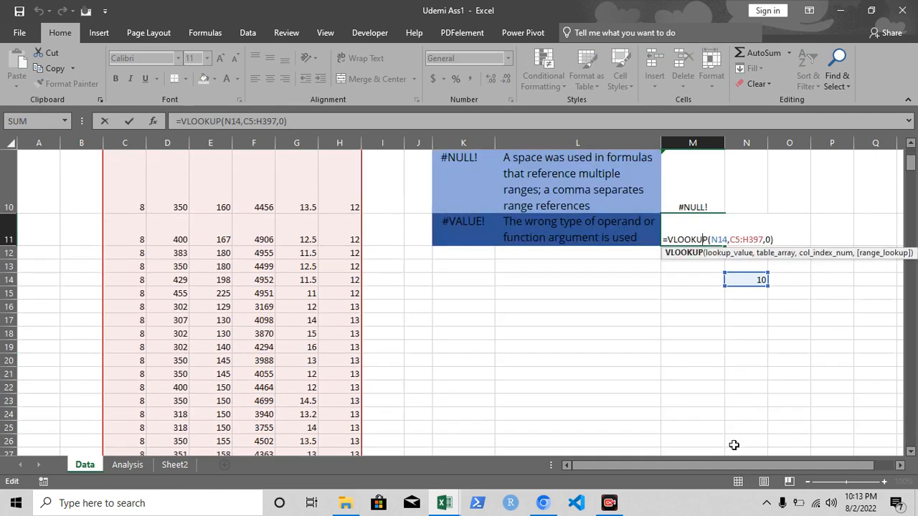
{"action": "key", "text": "Return"}
Try adding an extra comma after C5:H397 in M11's VLOOKUP formula.
{"action": "double_click", "coordinate": [703, 232]}
{"action": "left_click", "coordinate": [763, 239]}
{"action": "type", "text": ","}
Review M11's VLOOKUP arguments against the source data columns and error table, and dismiss the storage space notification.
{"action": "left_click_drag", "start_coordinate": [913, 162], "coordinate": [913, 158]}
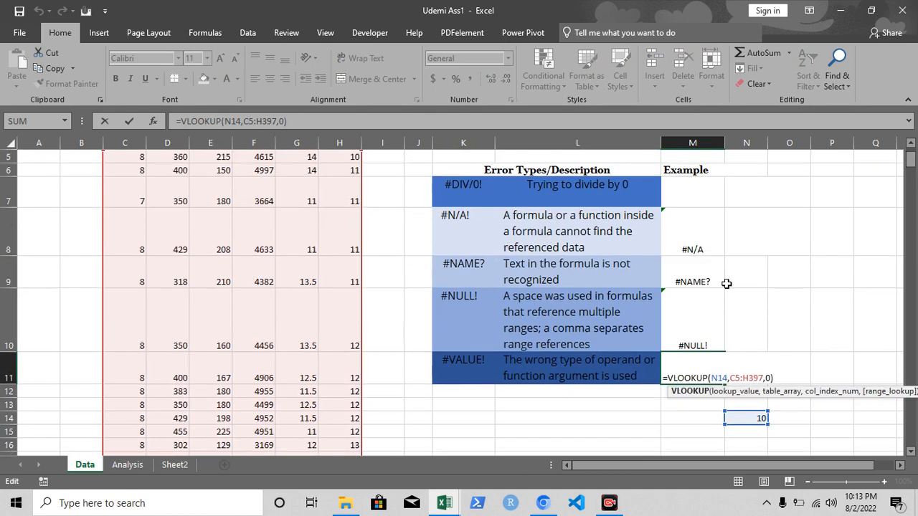
{"action": "left_click", "coordinate": [771, 377]}
{"action": "left_click_drag", "start_coordinate": [910, 158], "coordinate": [911, 154]}
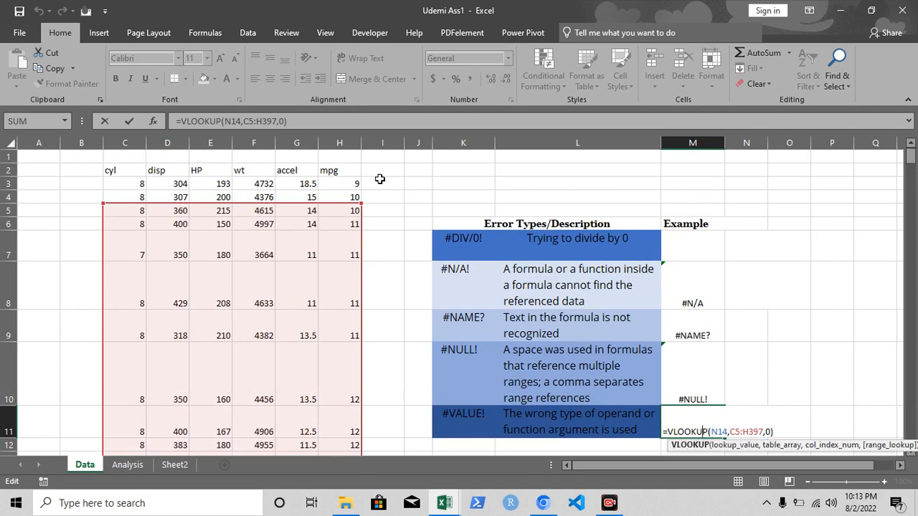
{"action": "scroll", "coordinate": [822, 167], "scroll_direction": "down", "scroll_amount": 4}
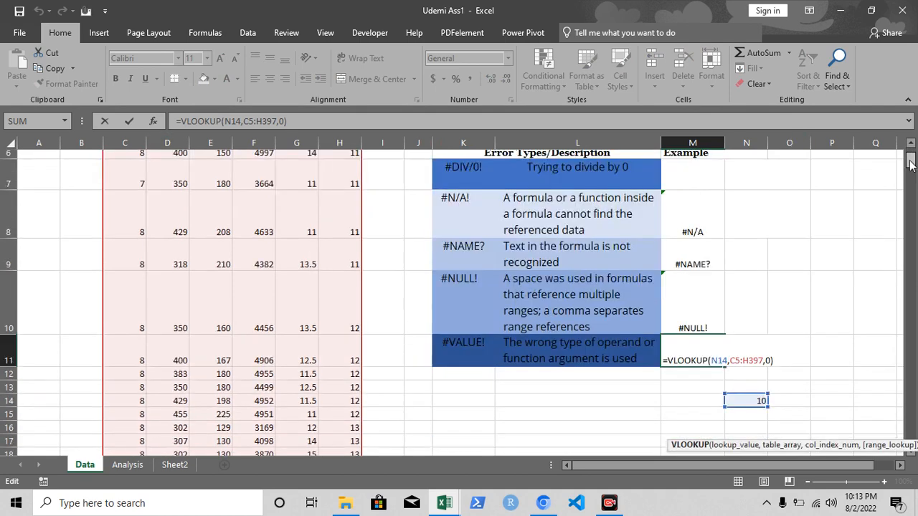
{"action": "left_click_drag", "start_coordinate": [912, 170], "coordinate": [912, 165]}
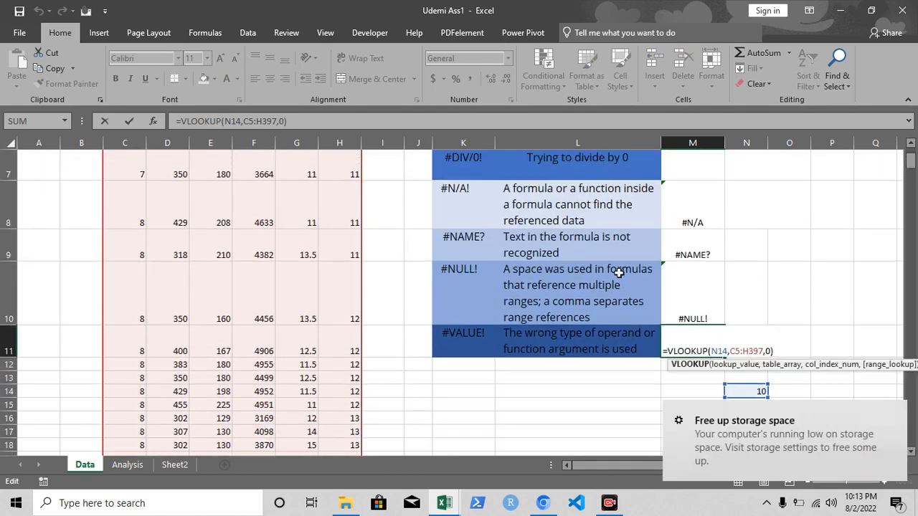
{"action": "left_click", "coordinate": [898, 410]}
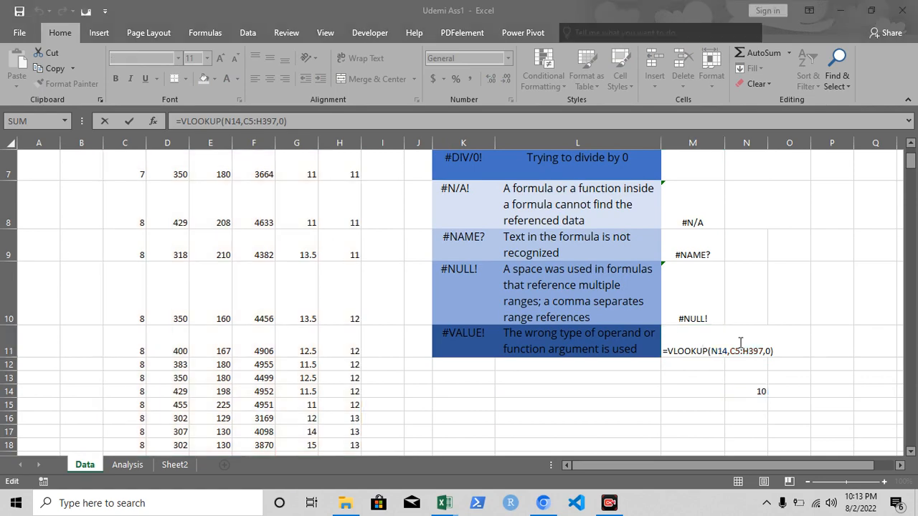